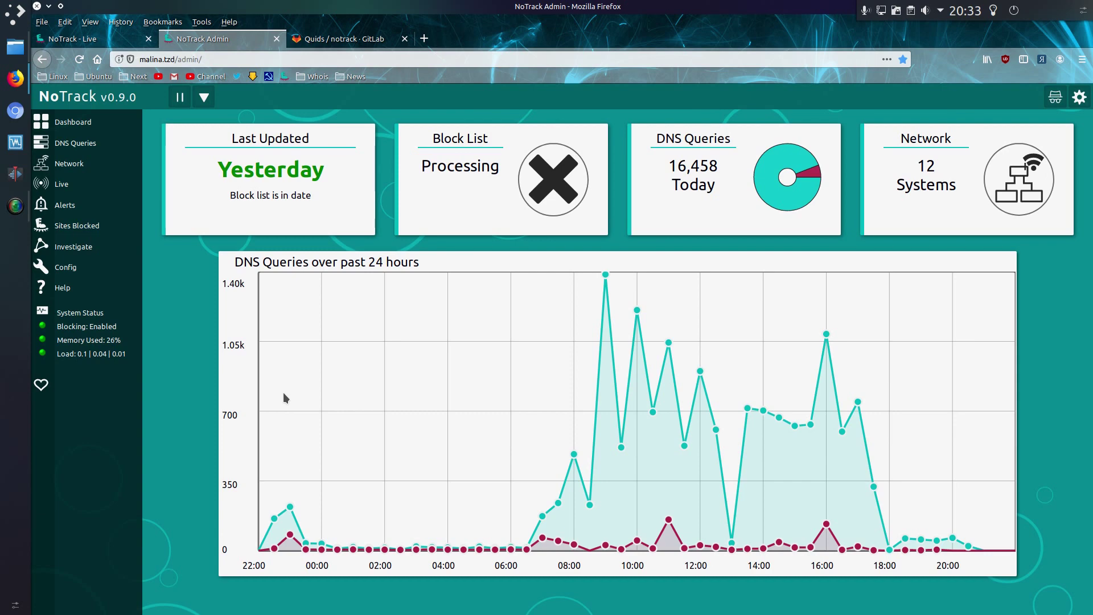
Switch to the GitLab notrack project and scroll its README past the wget install and dashboard to the Alerts screenshot
{"action": "left_click", "coordinate": [384, 40]}
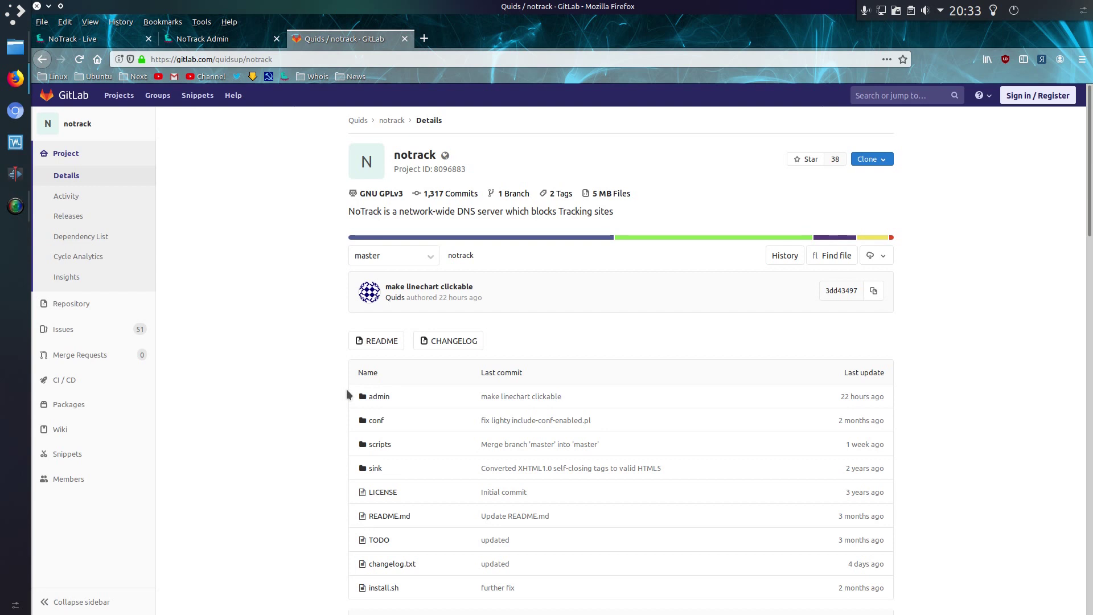
{"action": "scroll", "coordinate": [349, 394], "scroll_direction": "down", "scroll_amount": 5}
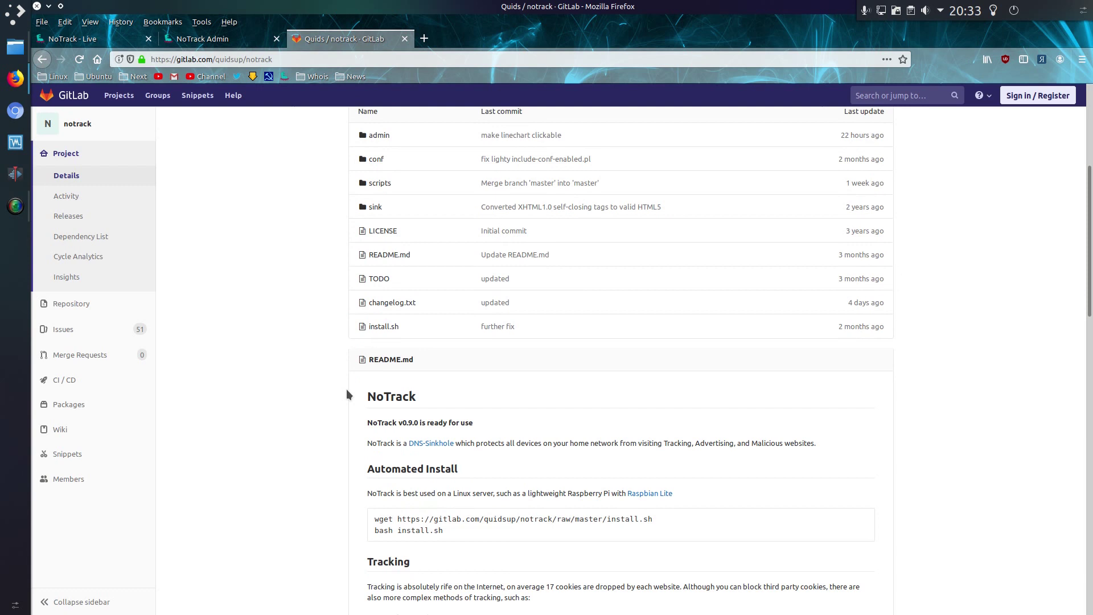
{"action": "scroll", "coordinate": [347, 394], "scroll_direction": "down", "scroll_amount": 3}
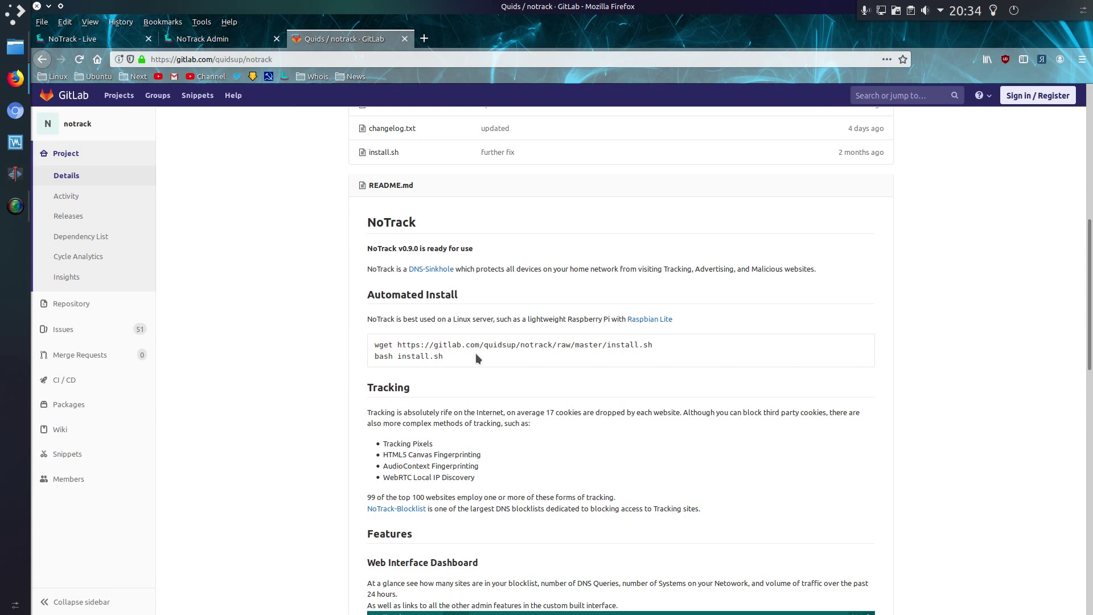
{"action": "scroll", "coordinate": [478, 364], "scroll_direction": "down", "scroll_amount": 10}
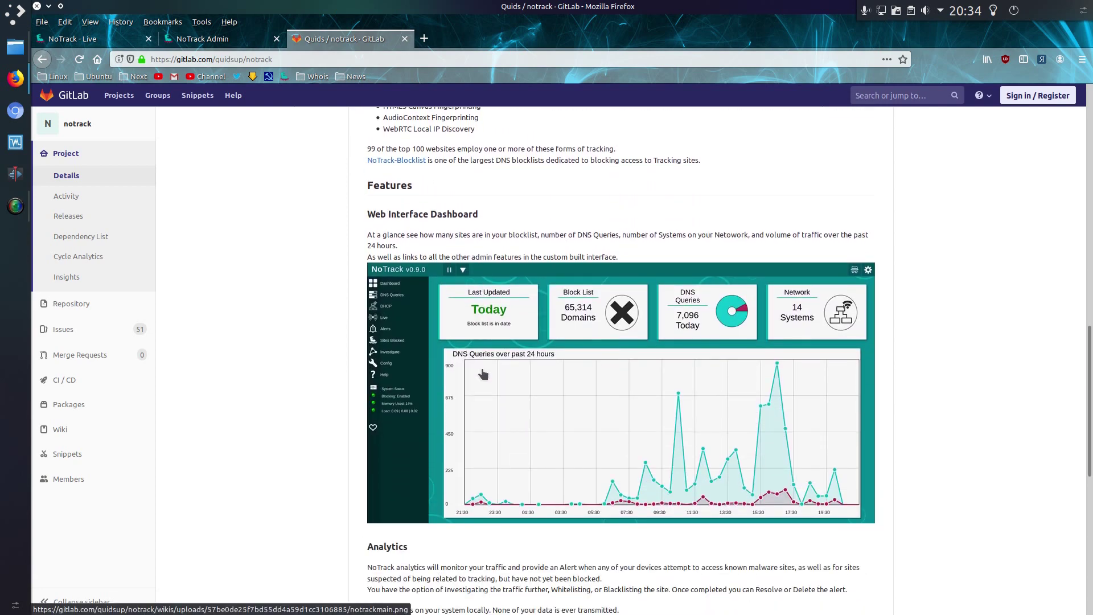
{"action": "scroll", "coordinate": [483, 374], "scroll_direction": "down", "scroll_amount": 3}
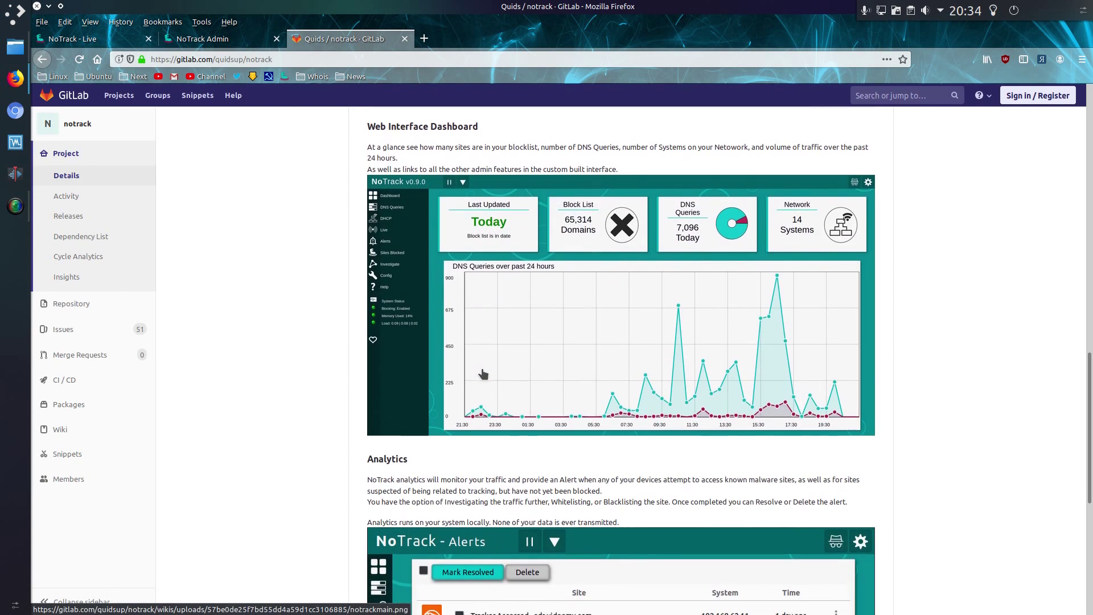
{"action": "scroll", "coordinate": [483, 374], "scroll_direction": "down", "scroll_amount": 10}
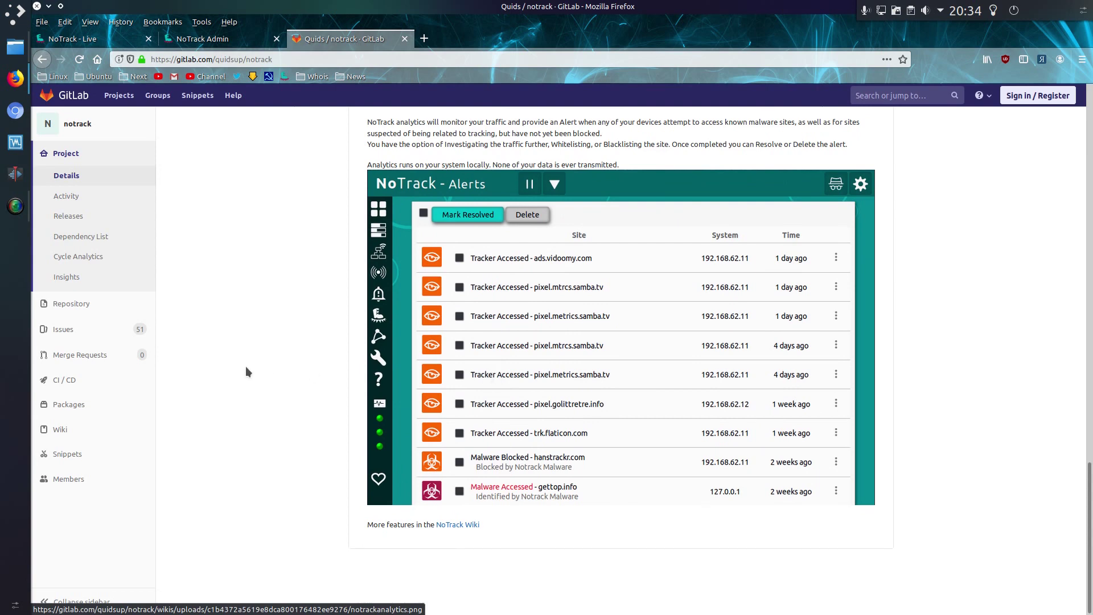
Read the NoTrack Wiki Features page past the DNS Queries and Investigate screenshots, then return to NoTrack Admin
{"action": "left_click", "coordinate": [472, 525]}
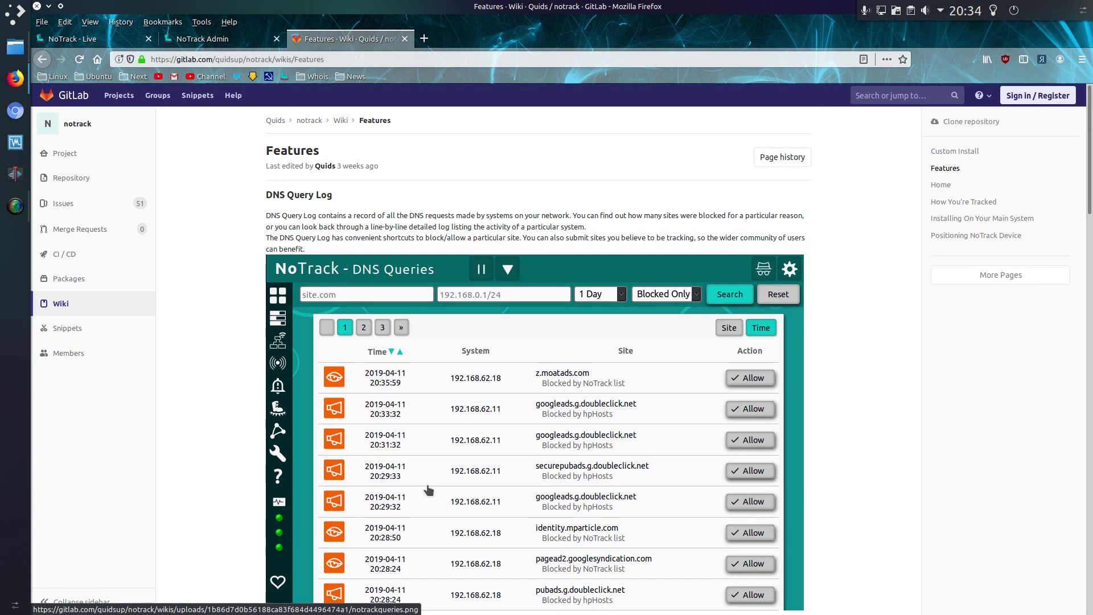
{"action": "scroll", "coordinate": [429, 490], "scroll_direction": "down", "scroll_amount": 5}
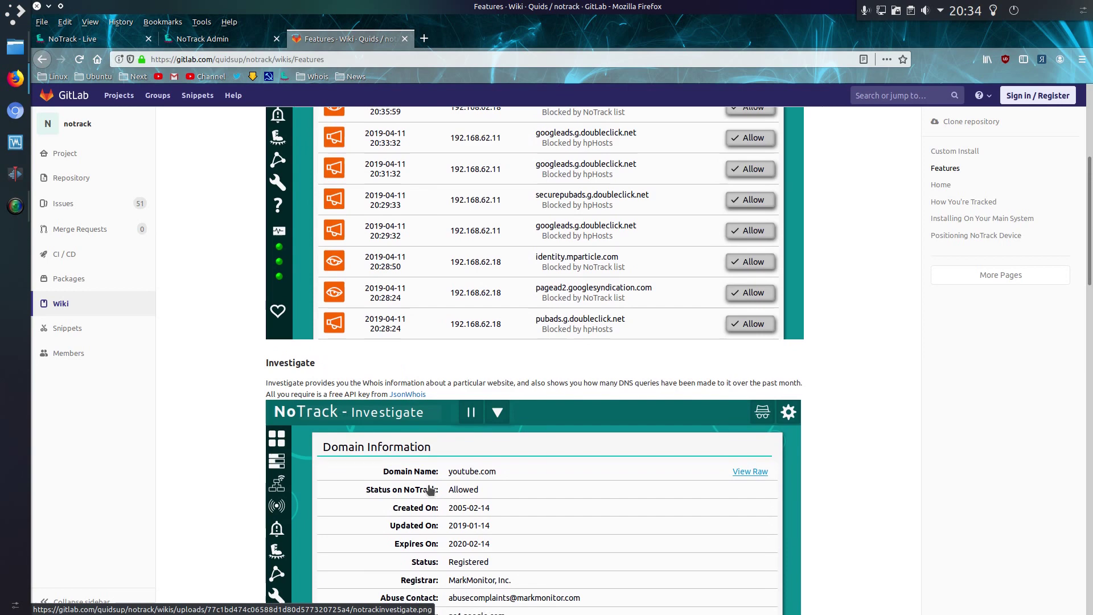
{"action": "scroll", "coordinate": [433, 484], "scroll_direction": "down", "scroll_amount": 6}
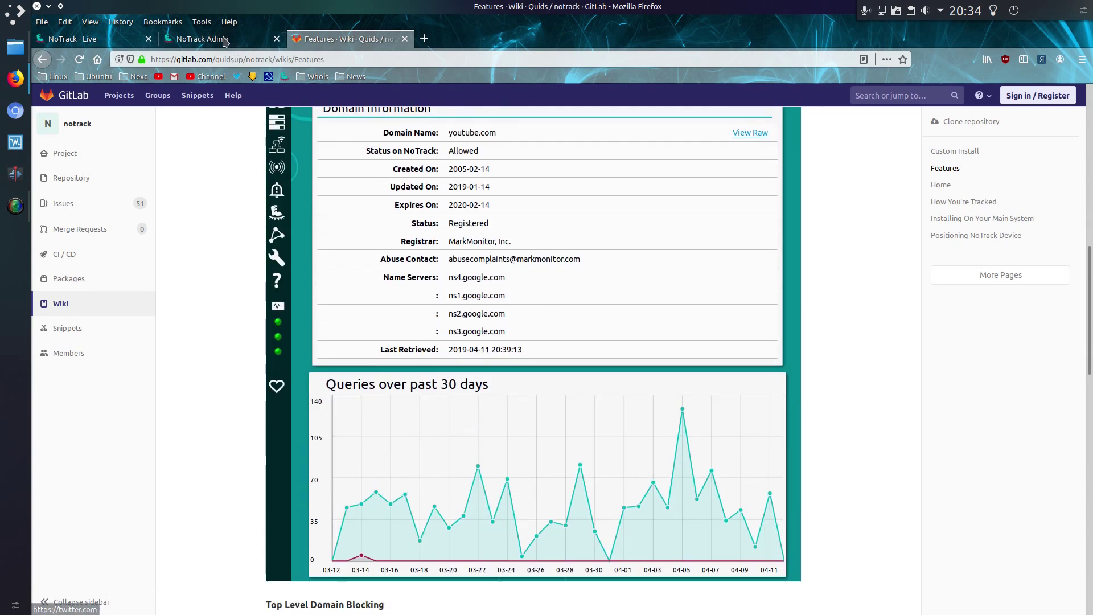
{"action": "key", "text": "ctrl+Page_Up"}
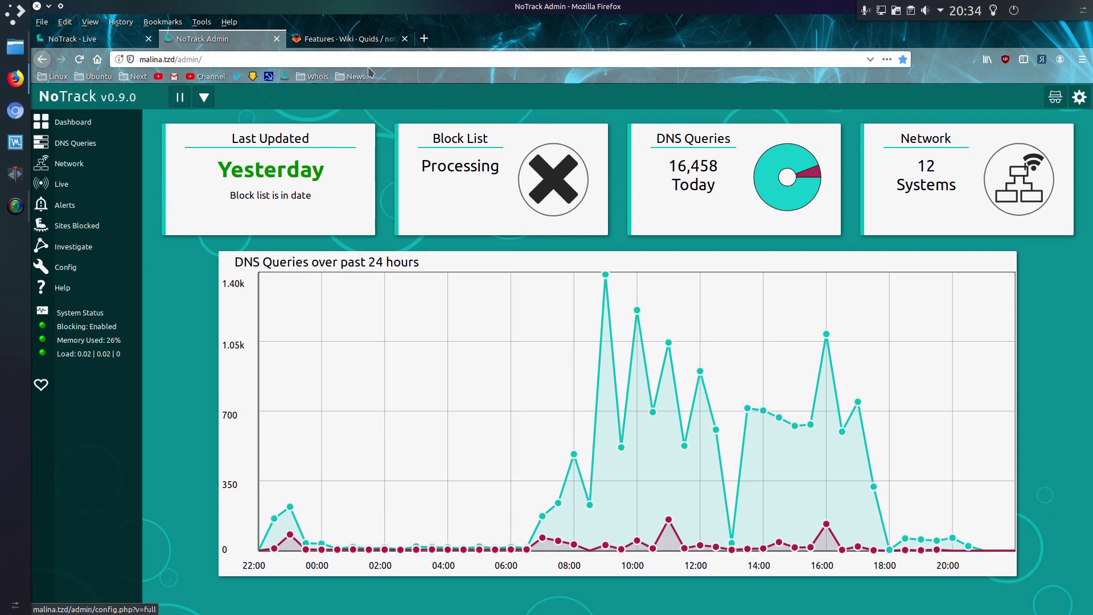
Open the Live query log, visit 207.net in a new tab, and see it logged as blocked
{"action": "left_click", "coordinate": [94, 38]}
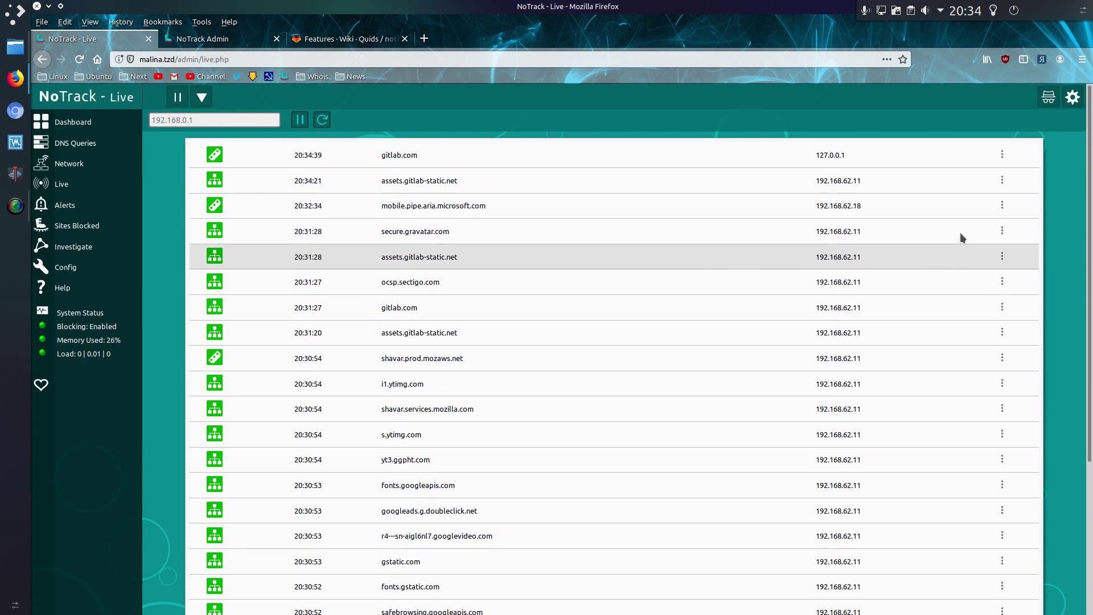
{"action": "left_click", "coordinate": [1002, 180]}
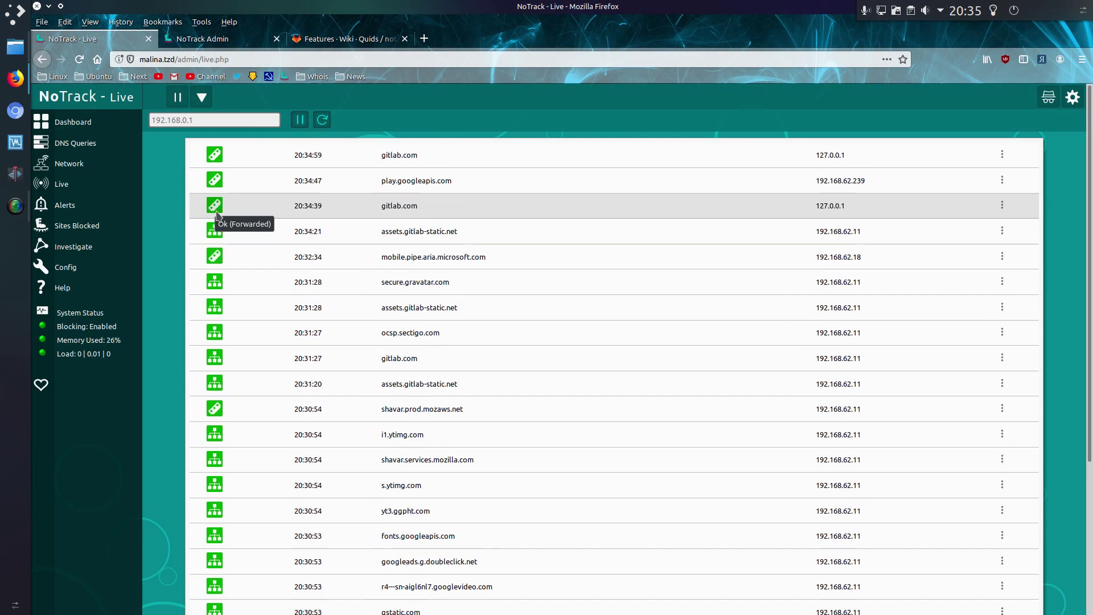
{"action": "left_click", "coordinate": [424, 39]}
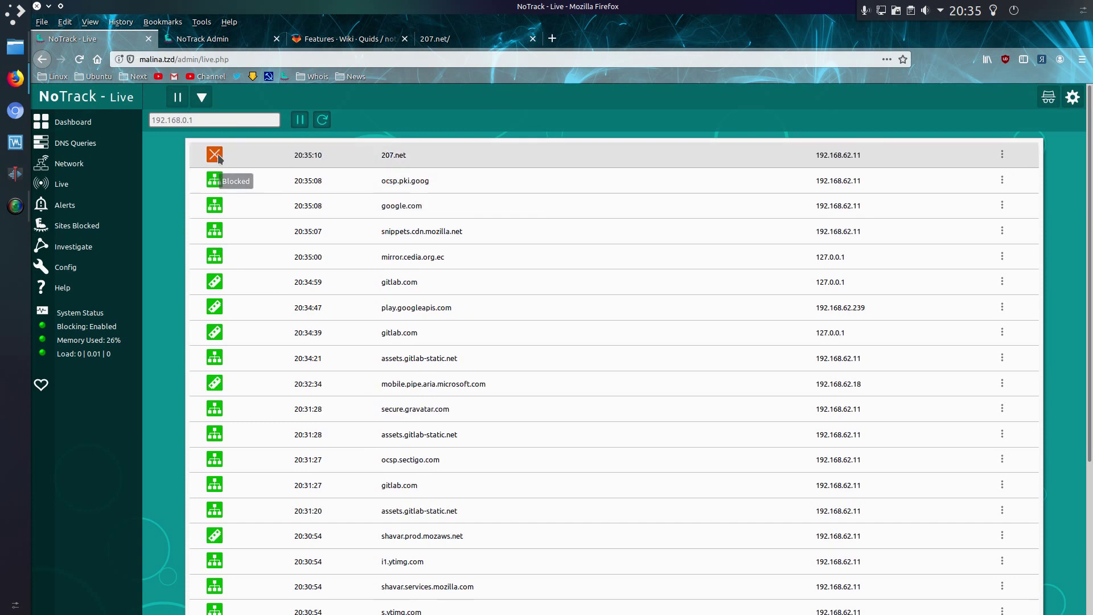
{"action": "mouse_move", "coordinate": [1008, 185]}
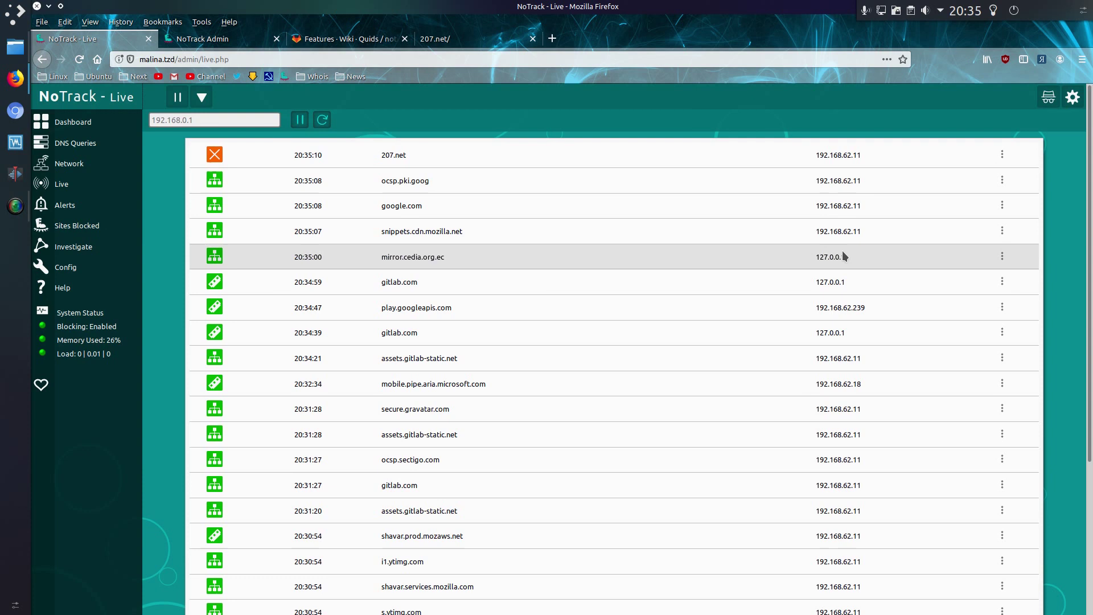
Investigate secure.gravatar.com from its row menu, view its 30-day chart, then switch back to the Admin tab
{"action": "mouse_move", "coordinate": [997, 259]}
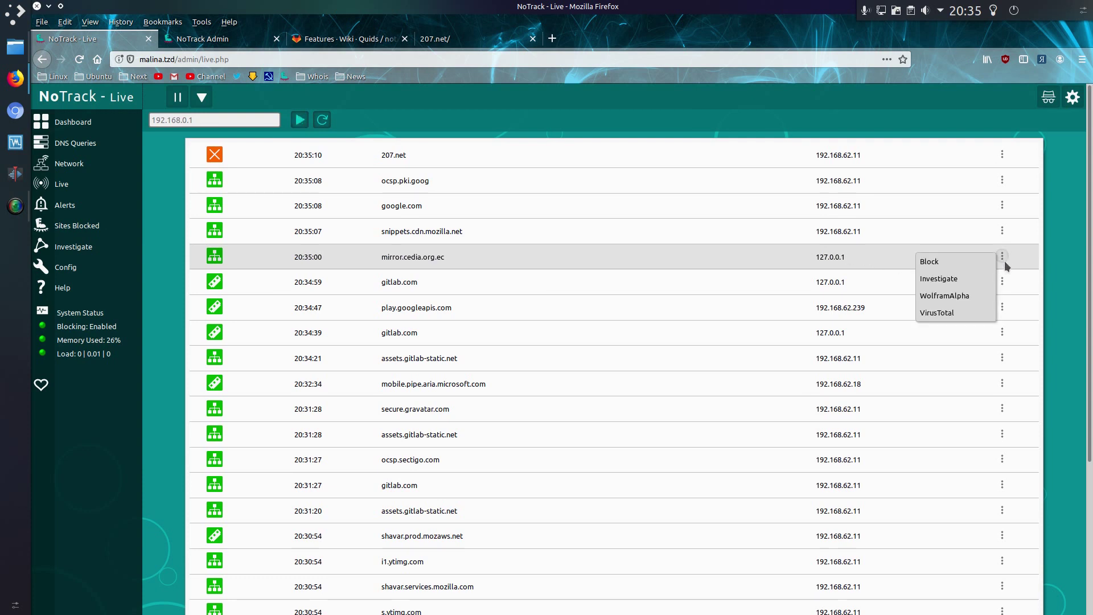
{"action": "mouse_move", "coordinate": [1002, 407]}
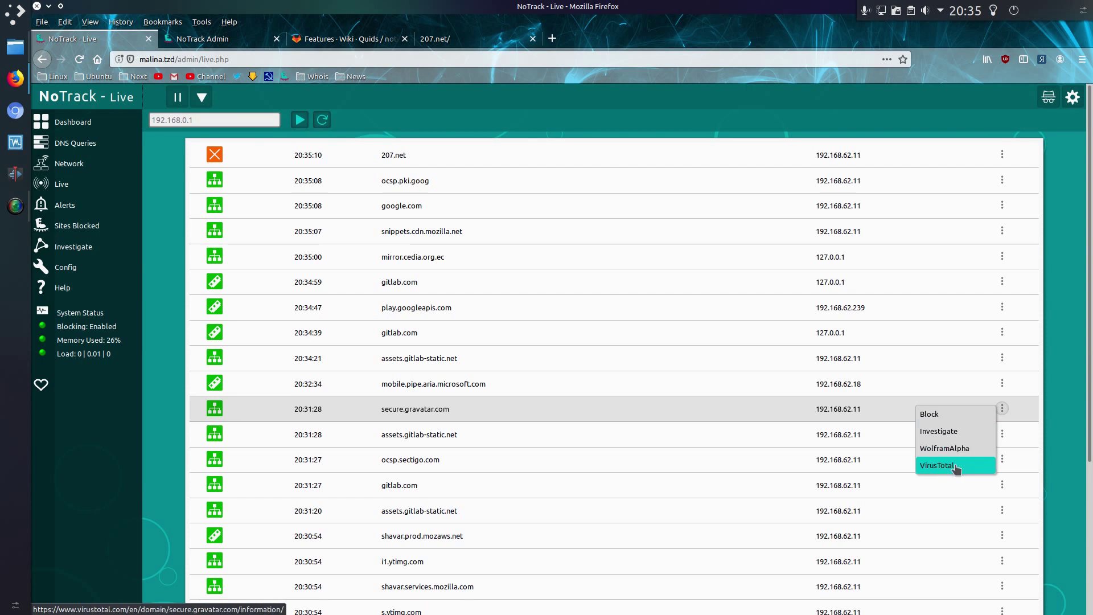
{"action": "left_click", "coordinate": [941, 431]}
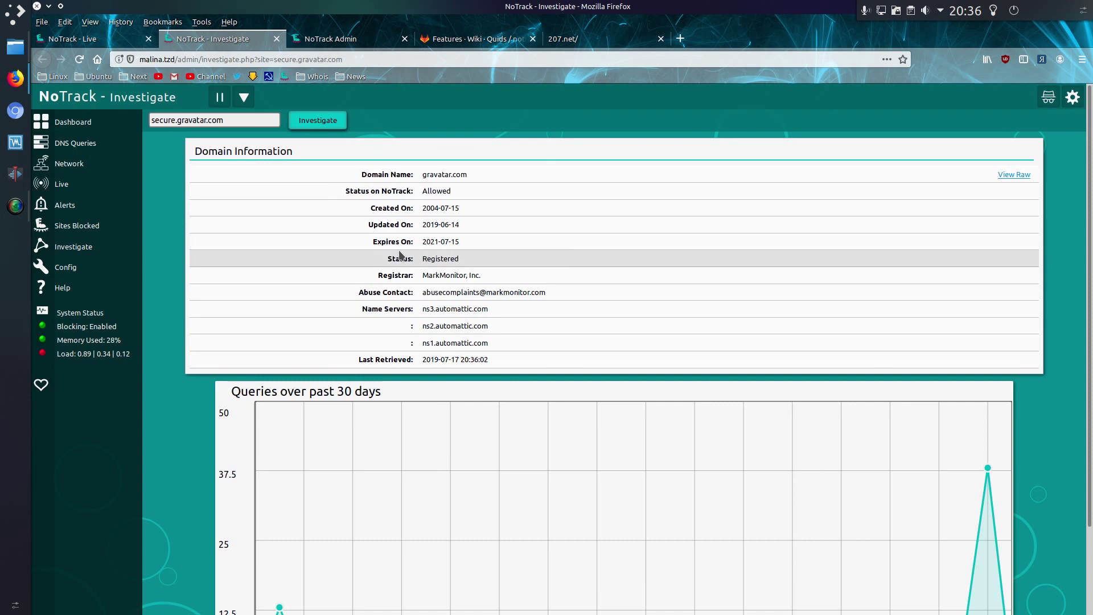
{"action": "scroll", "coordinate": [490, 253], "scroll_direction": "down", "scroll_amount": 3}
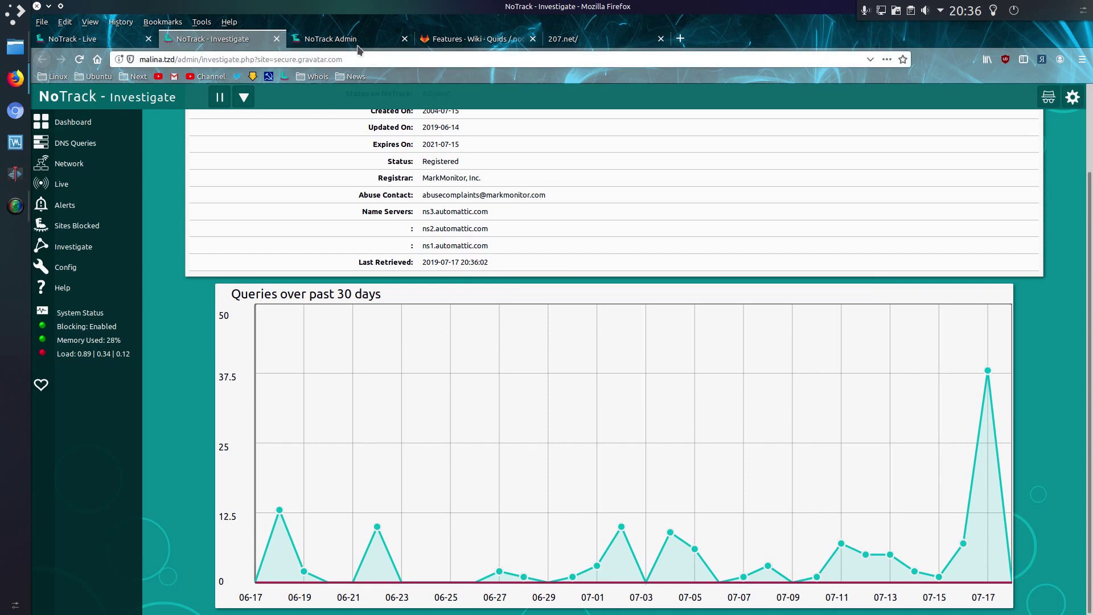
{"action": "key", "text": "ctrl+Tab"}
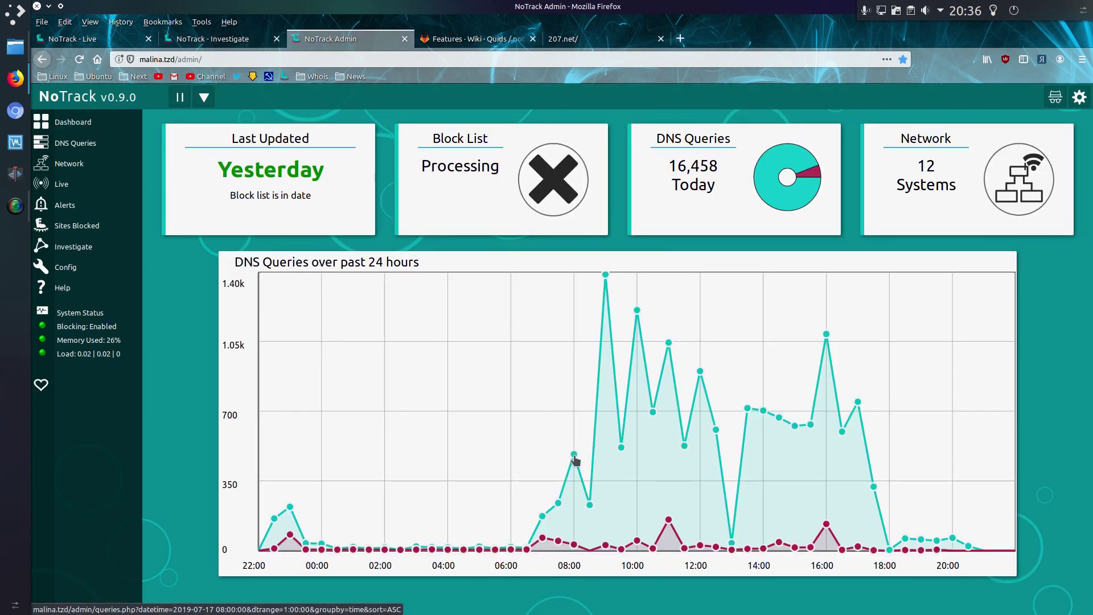
Read values on the 24-hour DNS Queries chart and open the 19:00 hour of 2019-07-17
{"action": "mouse_move", "coordinate": [574, 455]}
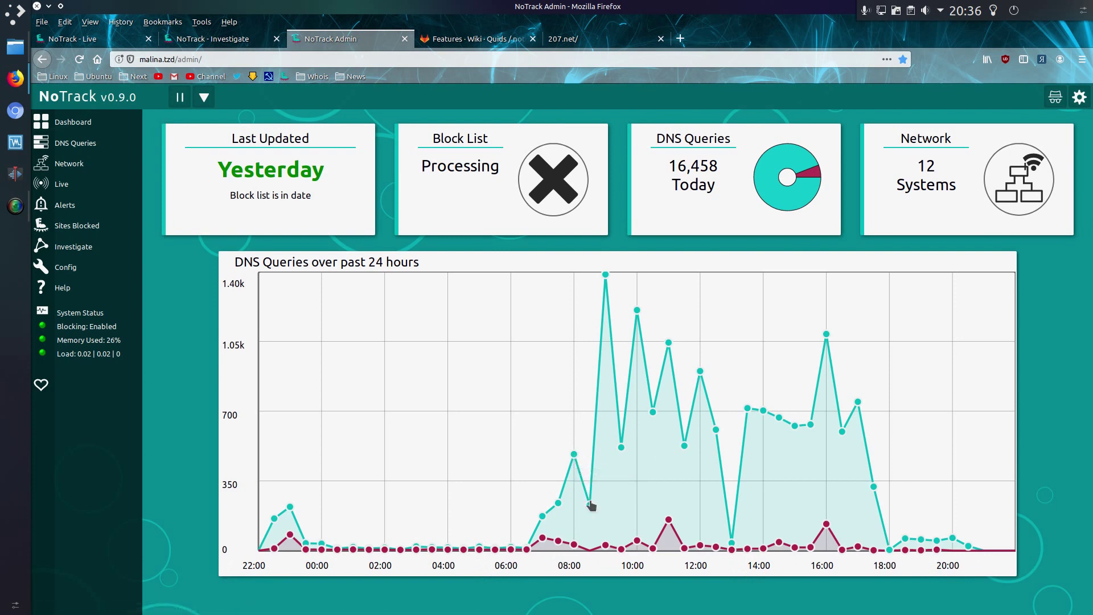
{"action": "mouse_move", "coordinate": [590, 505]}
{"action": "mouse_move", "coordinate": [860, 408]}
{"action": "mouse_move", "coordinate": [906, 543]}
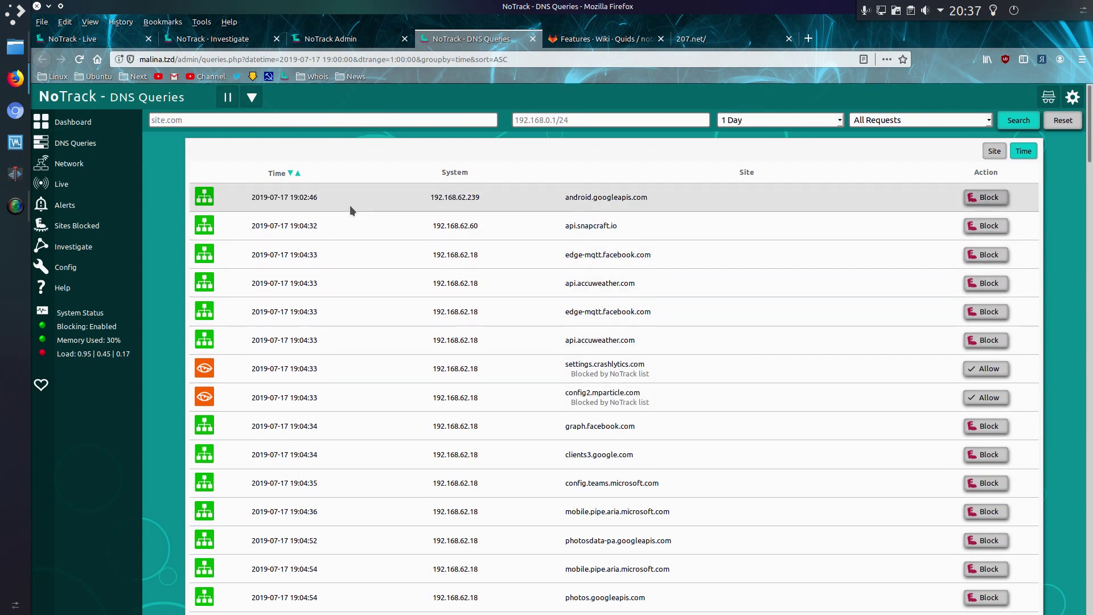
Group the 19:00 queries by Site, with mobile.pipe.aria.microsoft.com leading at 19 requests
{"action": "scroll", "coordinate": [826, 296], "scroll_direction": "down", "scroll_amount": 10}
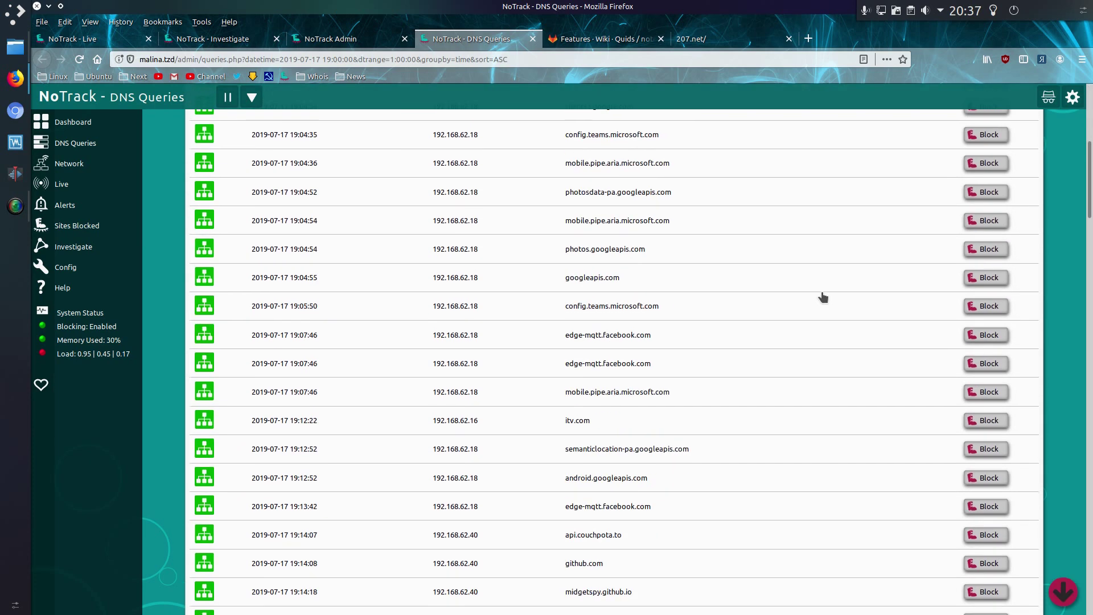
{"action": "scroll", "coordinate": [860, 283], "scroll_direction": "up", "scroll_amount": 10}
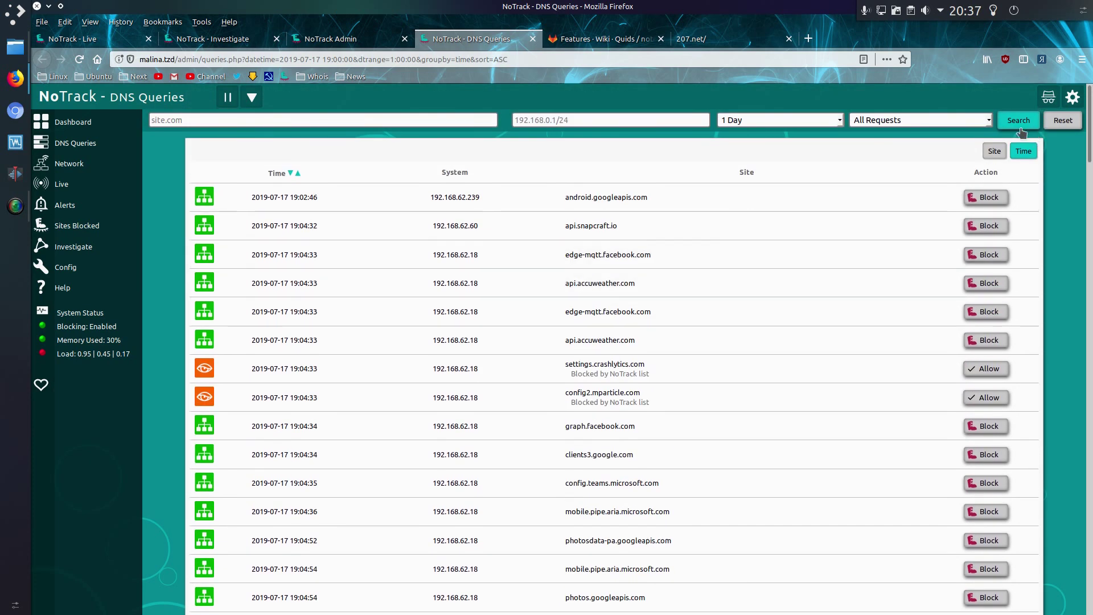
{"action": "left_click", "coordinate": [994, 152]}
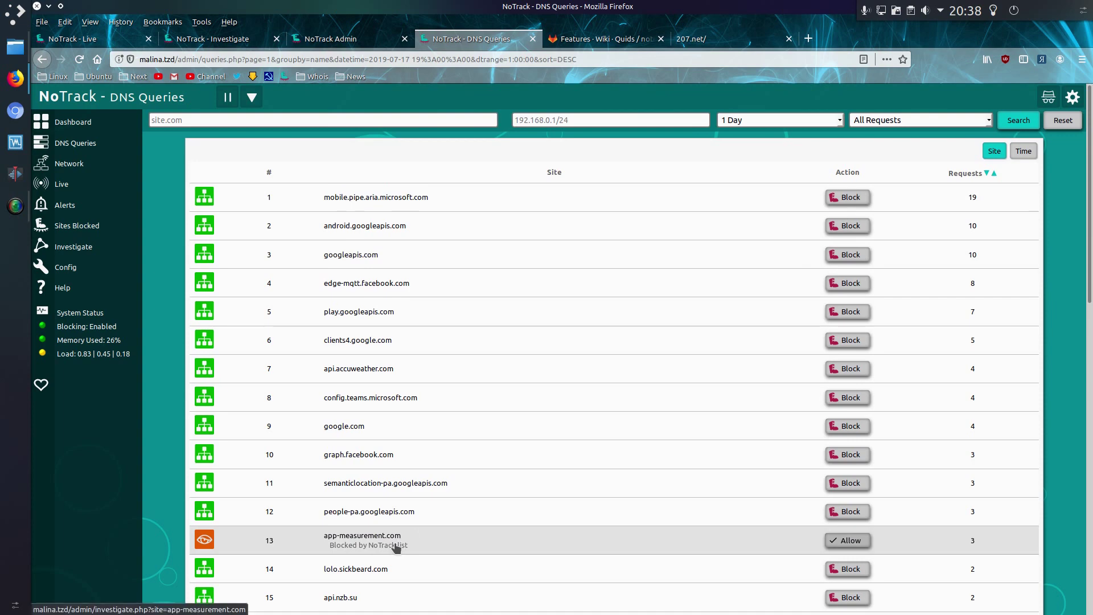
Investigate app-measurement.com and open its blocked queries for 2019-06-28 from the 30-day chart
{"action": "double_click", "coordinate": [395, 544]}
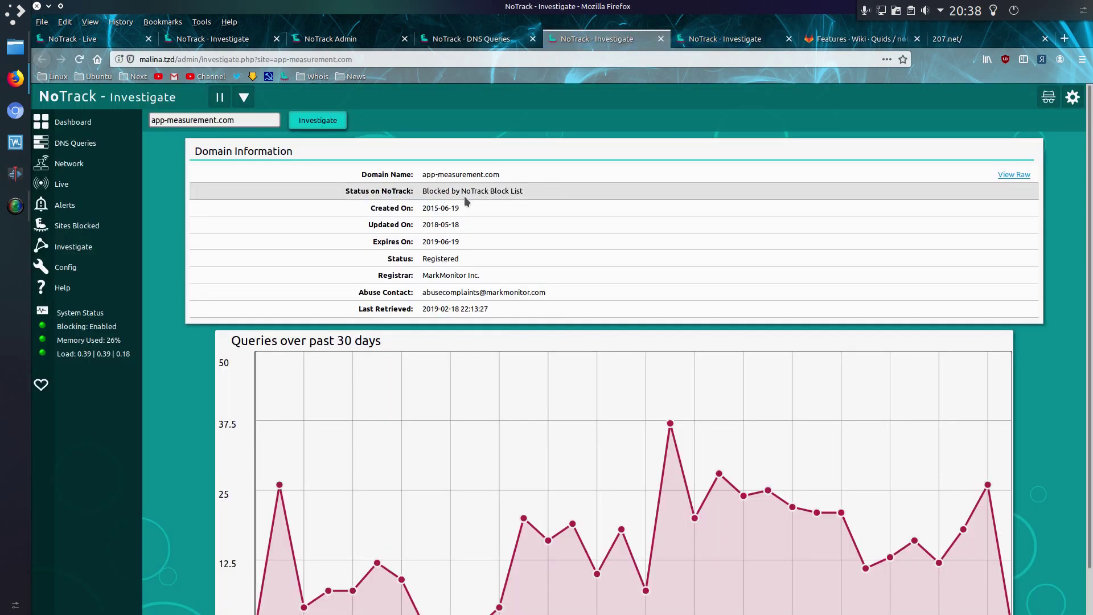
{"action": "scroll", "coordinate": [586, 399], "scroll_direction": "down", "scroll_amount": 2}
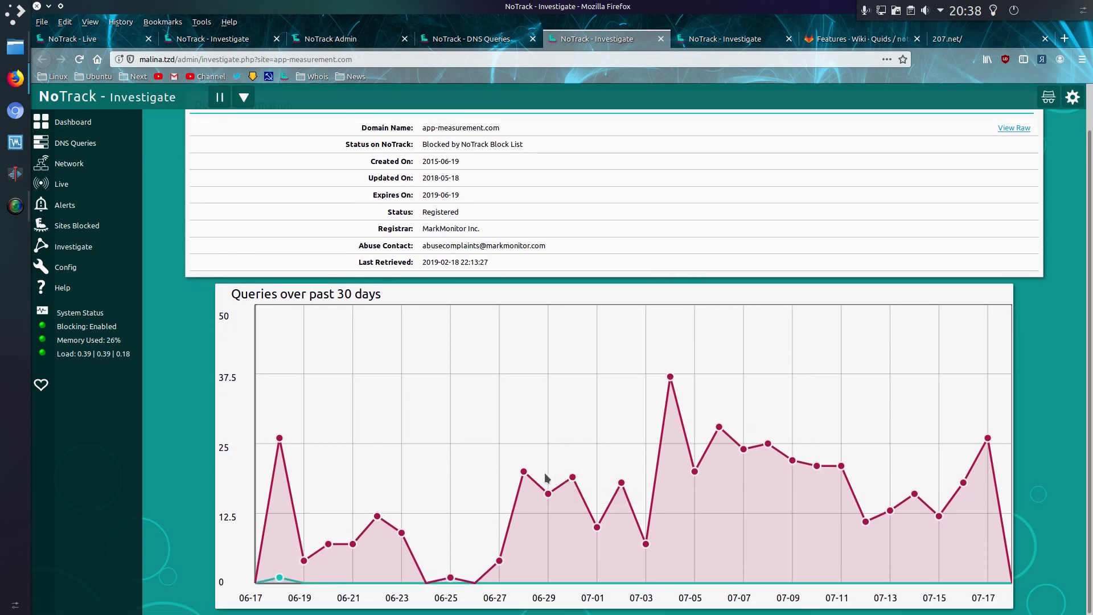
{"action": "mouse_move", "coordinate": [525, 475]}
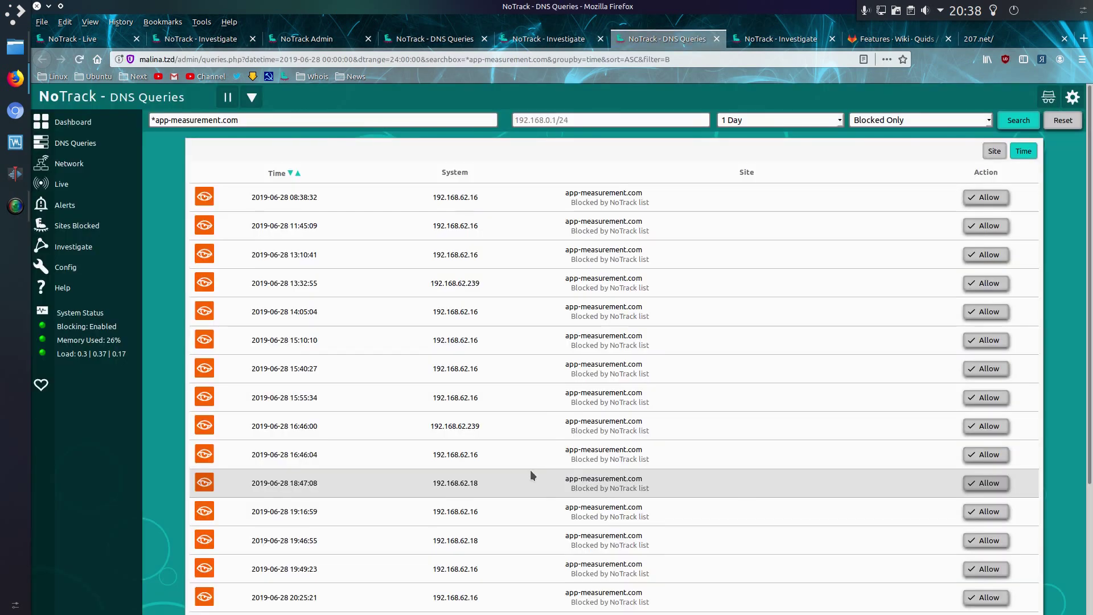
{"action": "scroll", "coordinate": [559, 459], "scroll_direction": "down", "scroll_amount": 3}
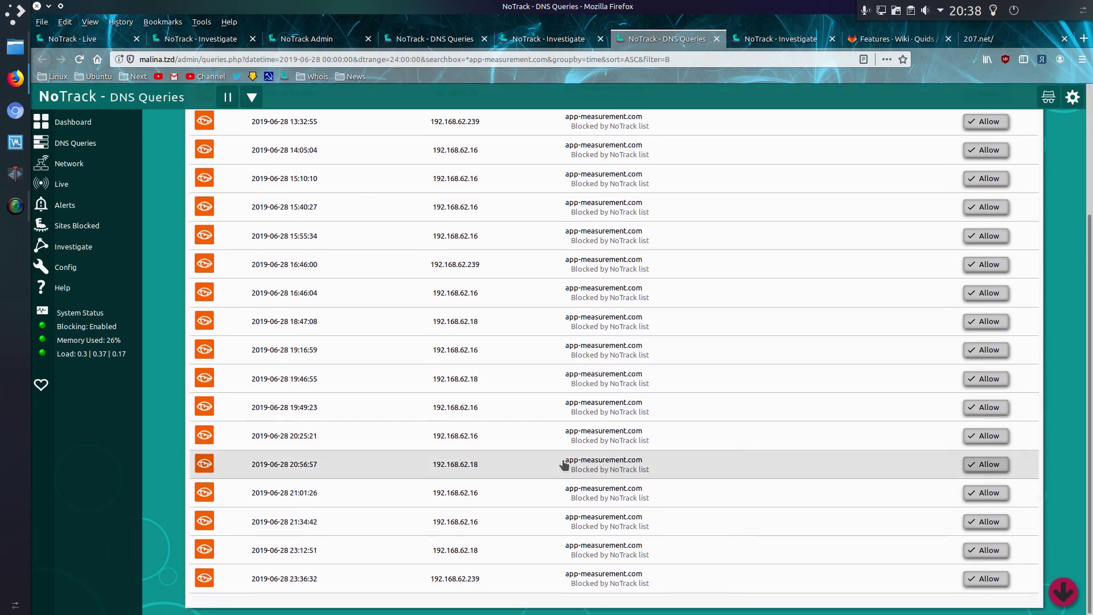
{"action": "scroll", "coordinate": [564, 464], "scroll_direction": "up", "scroll_amount": 3}
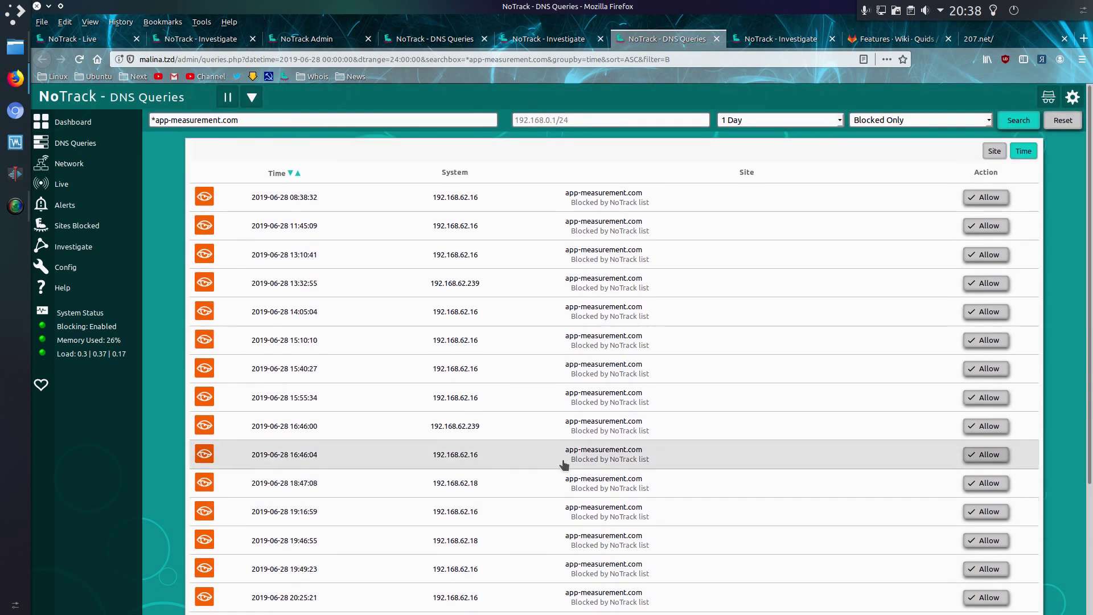
Return to the Admin dashboard and open the 03:00 hour's queries from the 24-hour chart
{"action": "left_click", "coordinate": [565, 45]}
{"action": "left_click", "coordinate": [466, 45]}
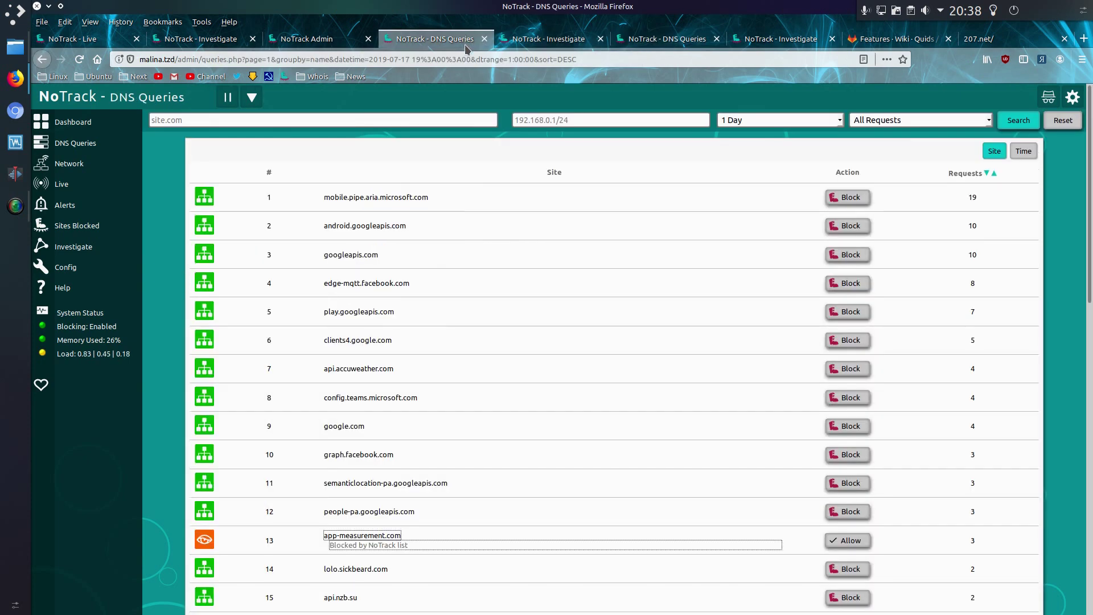
{"action": "key", "text": "ctrl+Page_Up"}
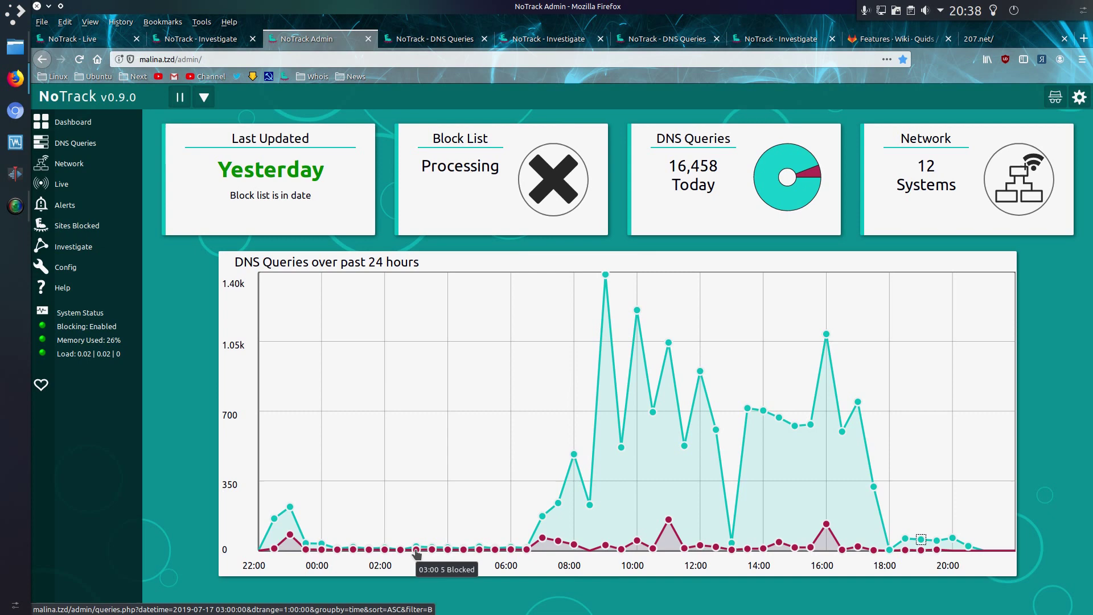
{"action": "left_click", "coordinate": [415, 549]}
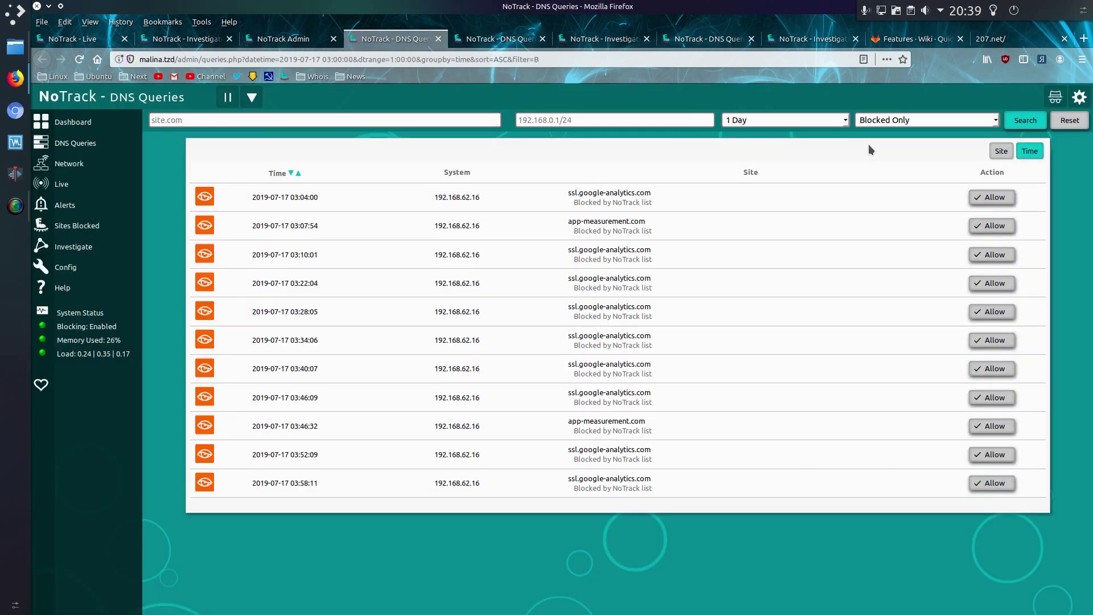
Show All Requests for the 03:00 hour, scroll through them, then go back to the dashboard
{"action": "left_click", "coordinate": [893, 122]}
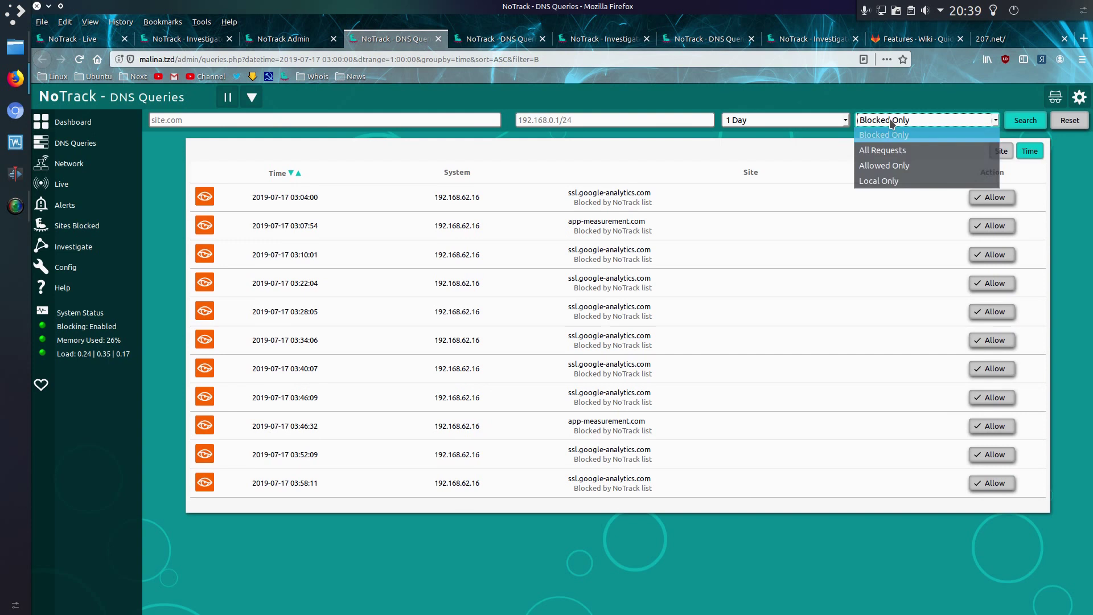
{"action": "left_click", "coordinate": [900, 151]}
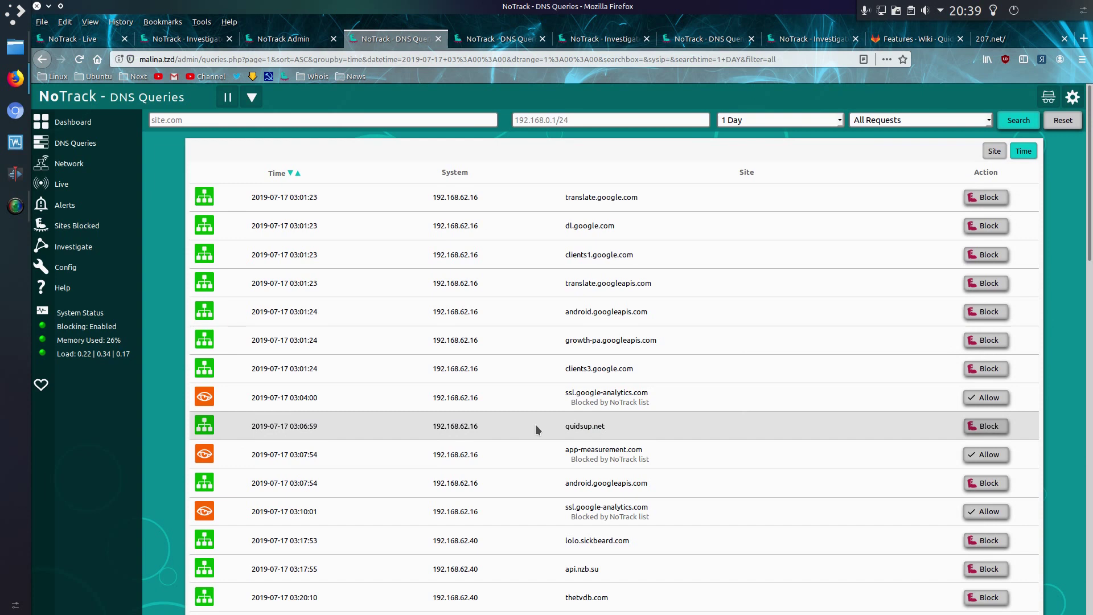
{"action": "scroll", "coordinate": [541, 429], "scroll_direction": "down", "scroll_amount": 3}
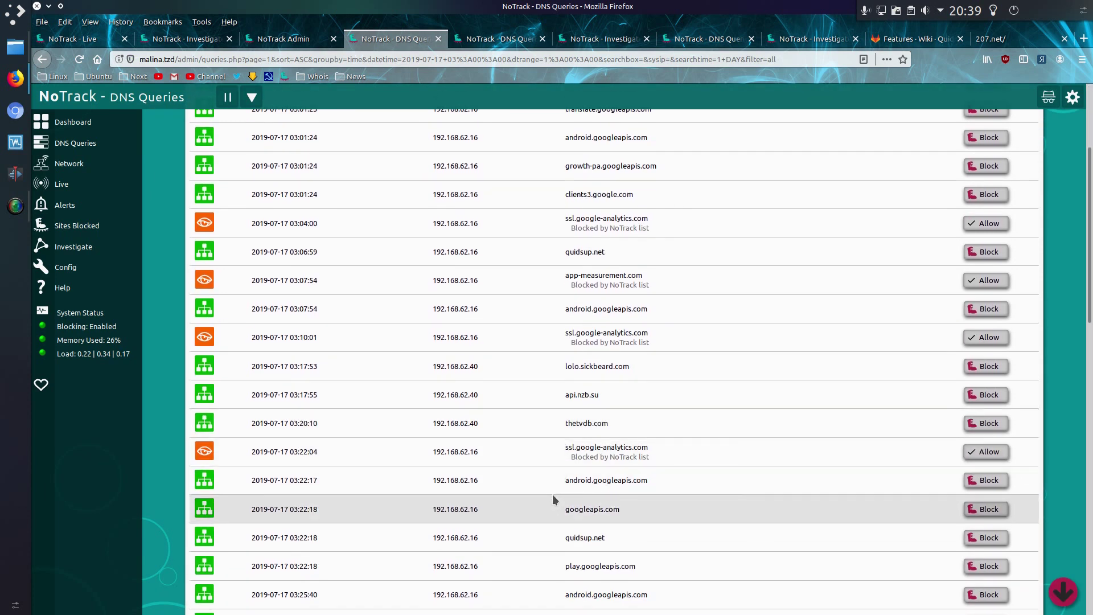
{"action": "scroll", "coordinate": [553, 504], "scroll_direction": "down", "scroll_amount": 6}
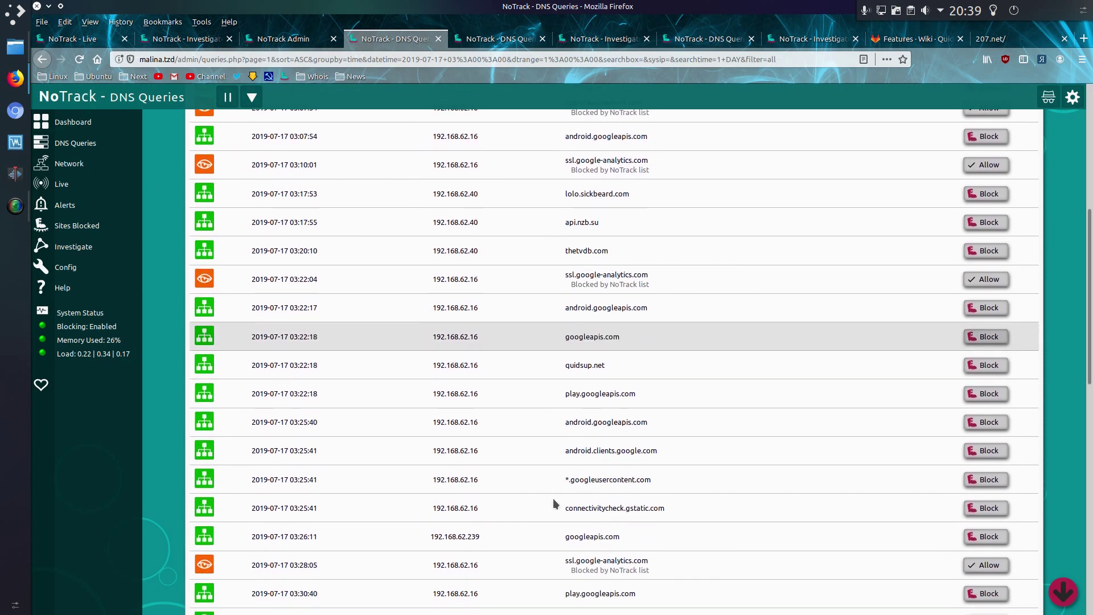
{"action": "scroll", "coordinate": [553, 503], "scroll_direction": "down", "scroll_amount": 5}
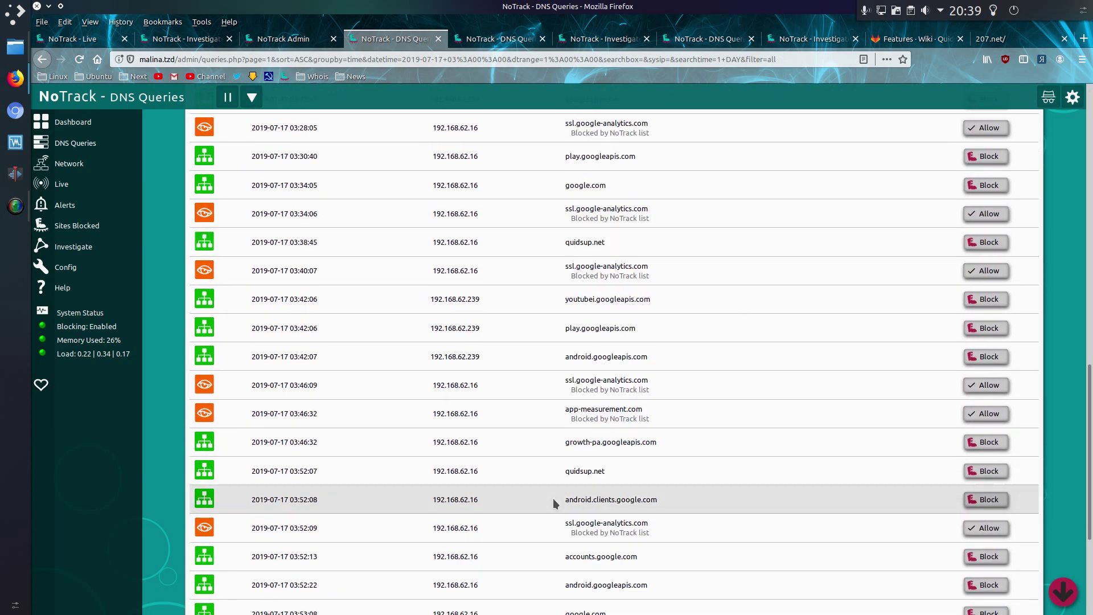
{"action": "scroll", "coordinate": [555, 499], "scroll_direction": "down", "scroll_amount": 4}
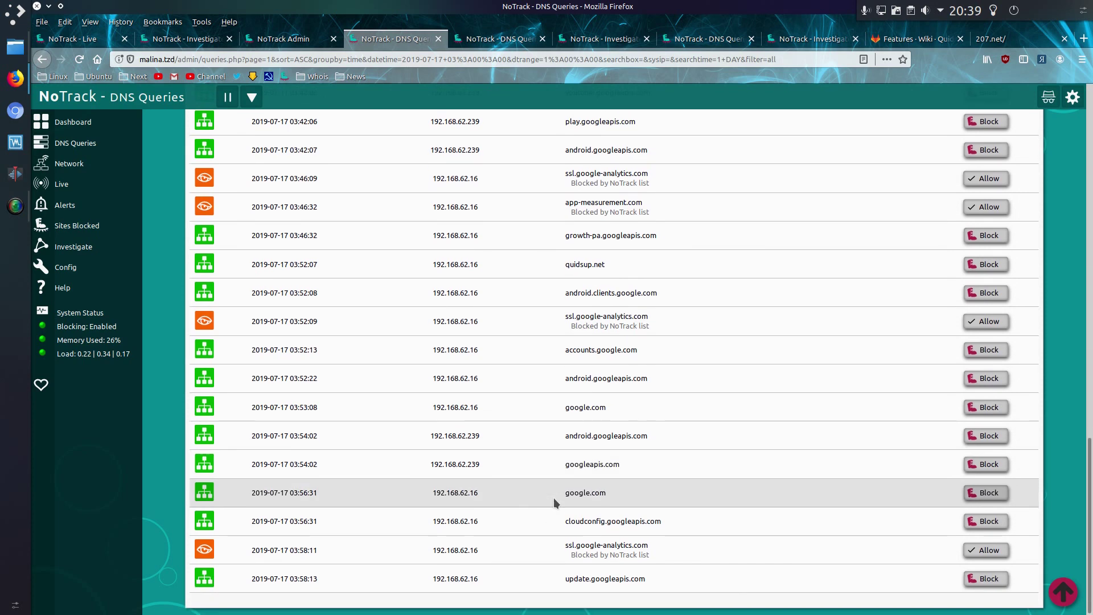
{"action": "left_click", "coordinate": [158, 104]}
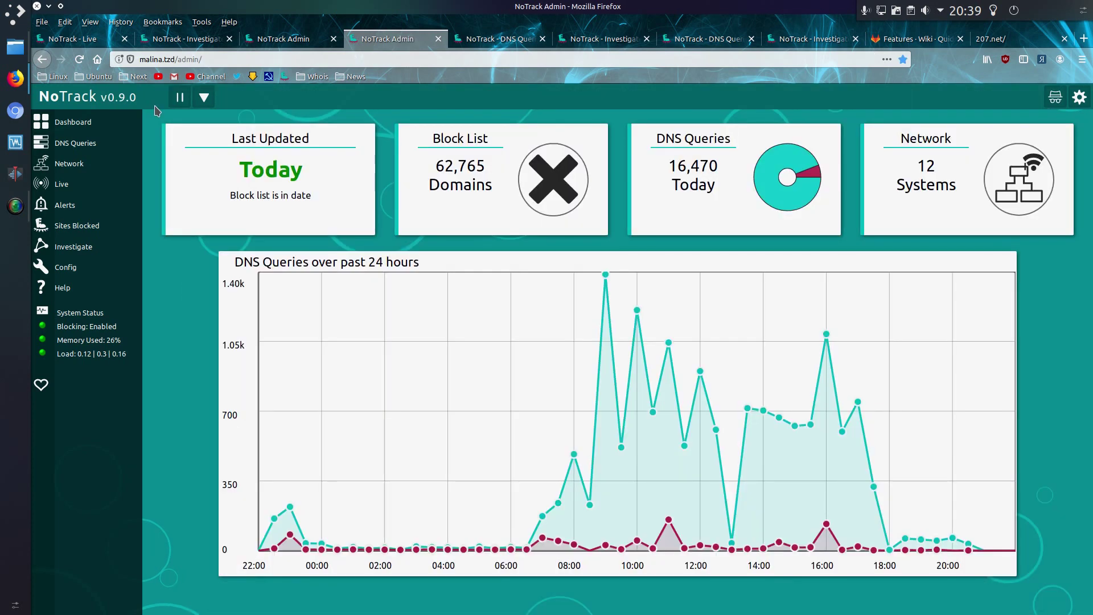